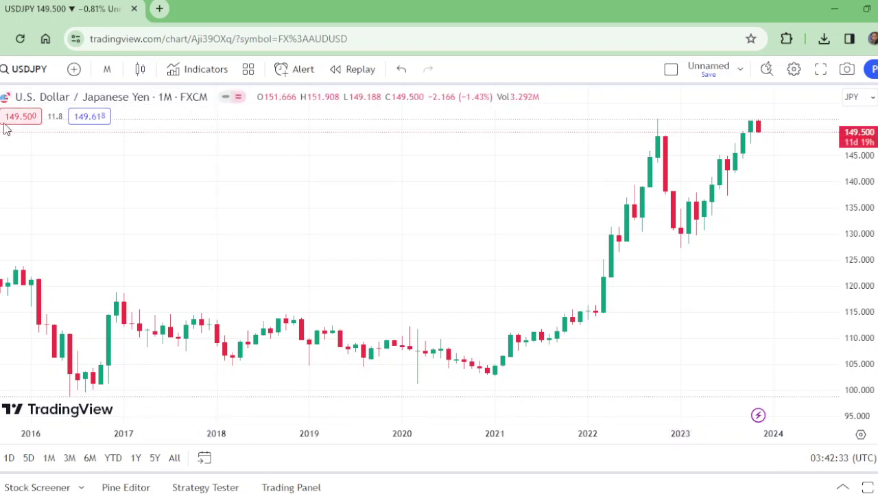
Step: Draw a trend line on the chart, then delete it
click(2, 69)
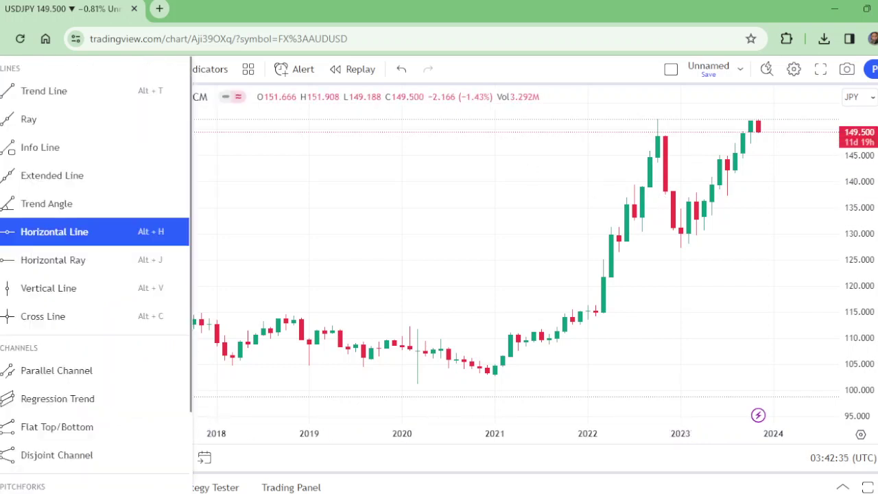
click(42, 99)
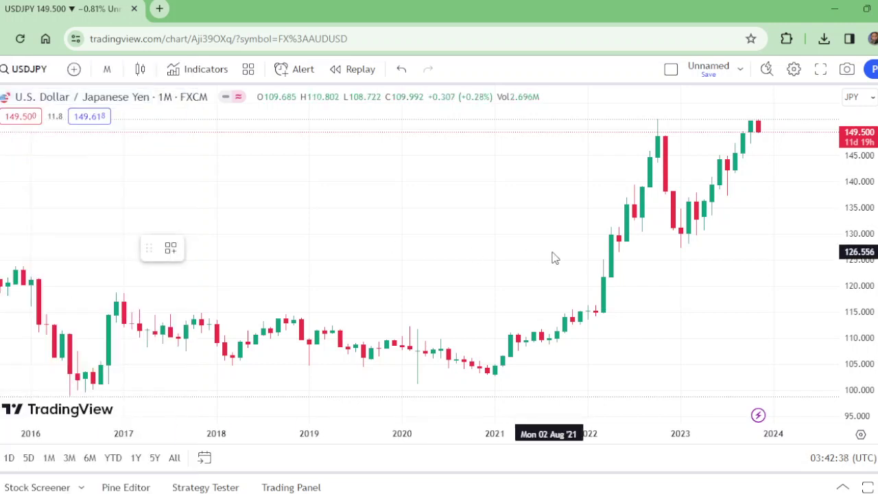
click(680, 249)
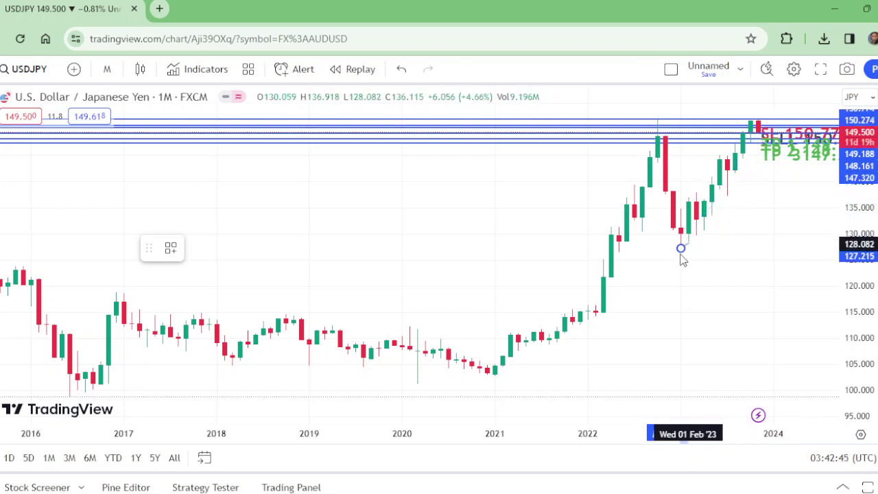
click(658, 278)
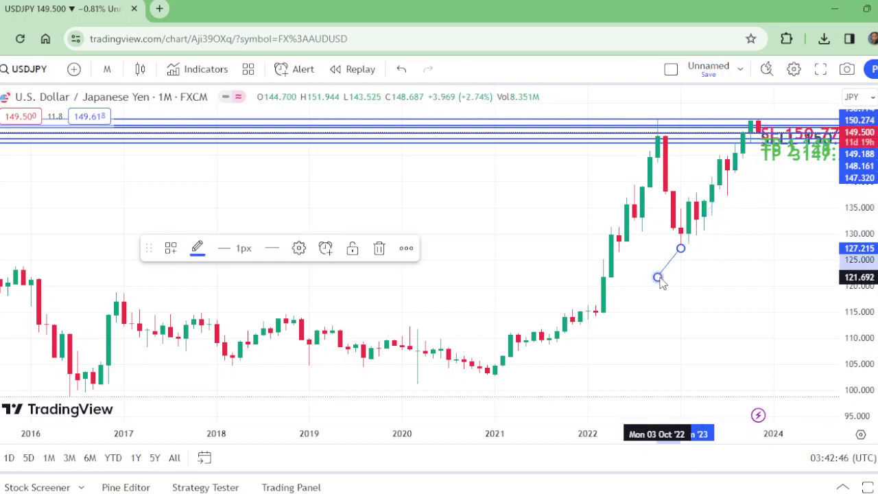
click(379, 250)
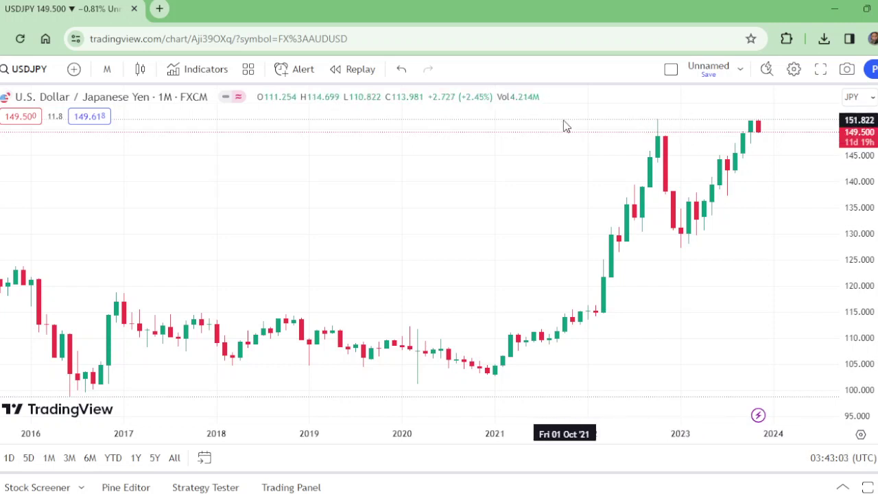
Step: Change the USDJPY chart interval from monthly to 1 week
click(109, 70)
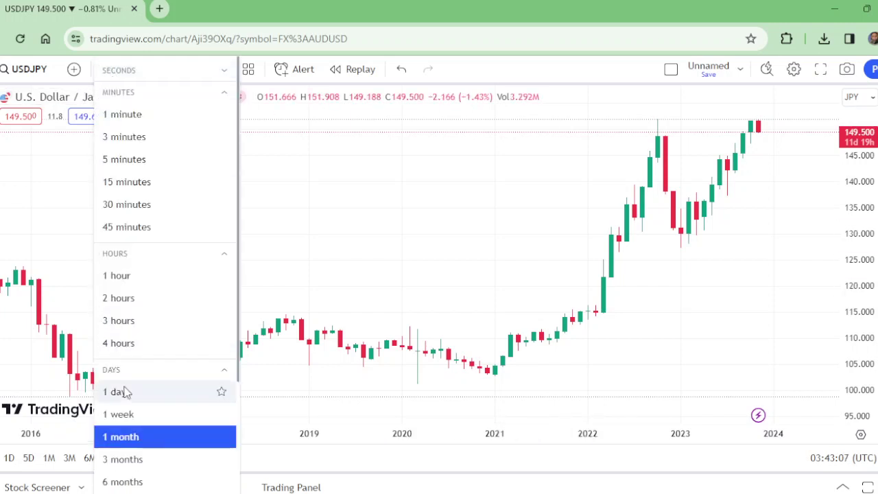
click(131, 416)
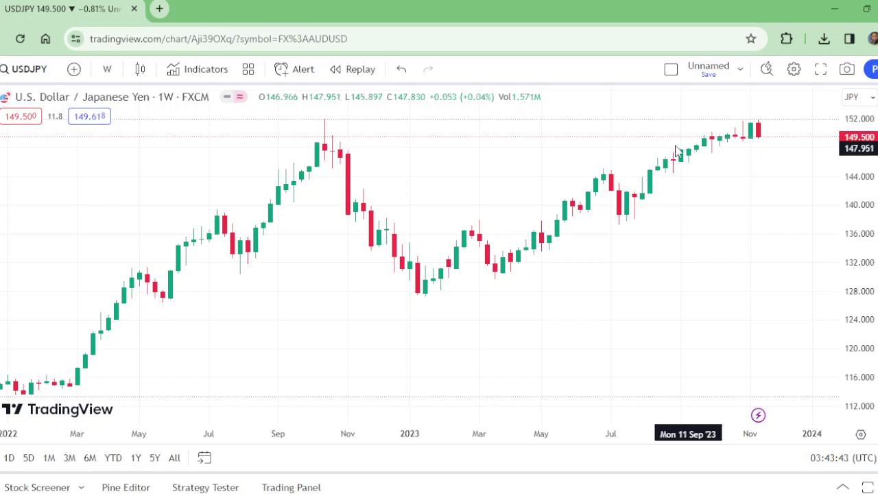
click(106, 75)
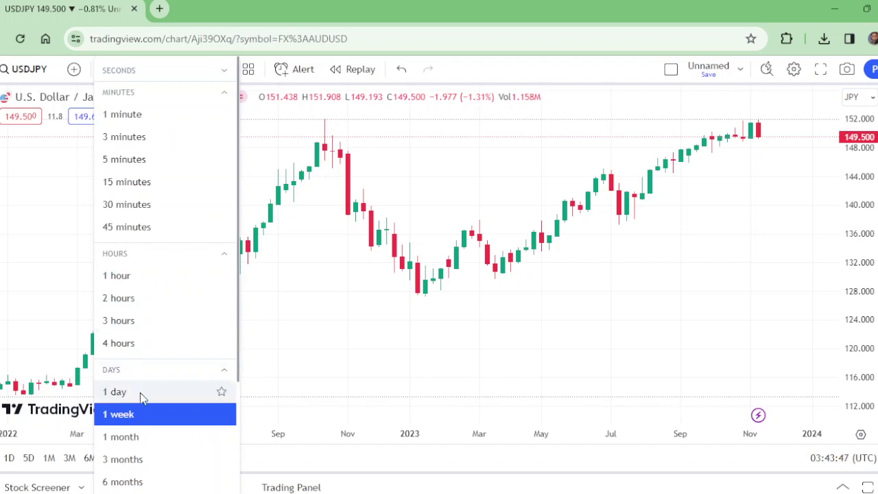
Step: Switch the chart to daily candles, then to 4-hour candles
click(114, 391)
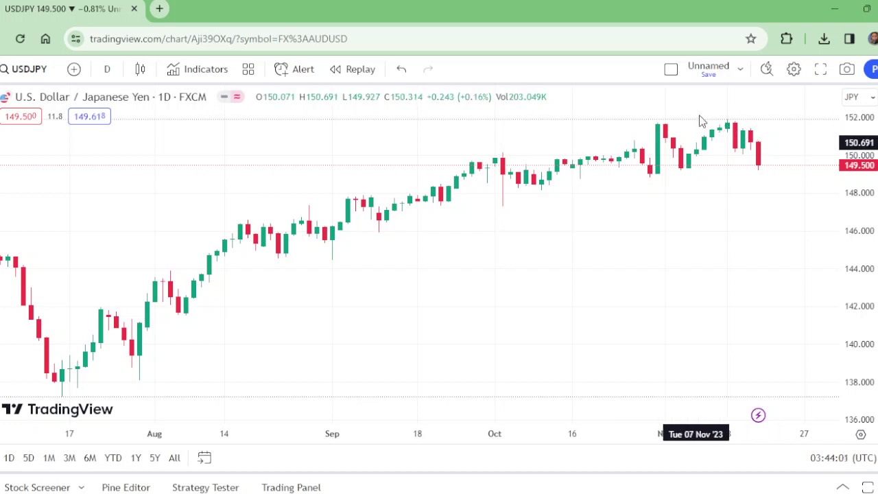
click(107, 69)
click(139, 345)
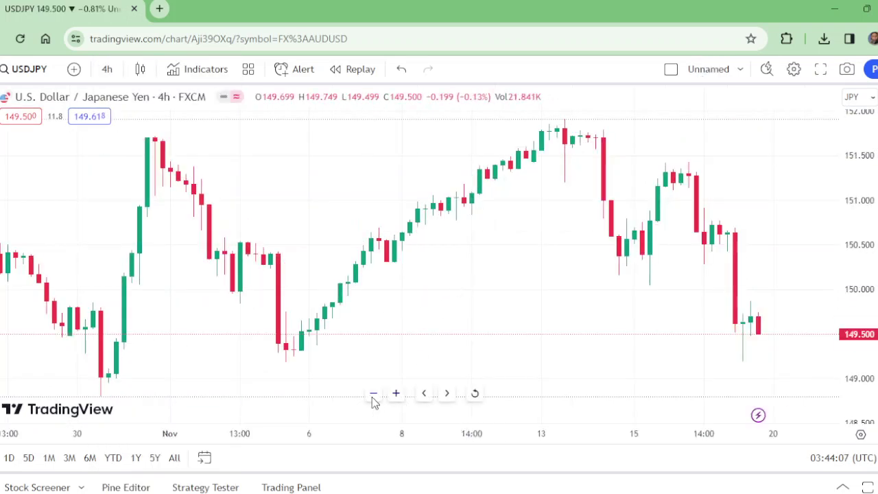
Step: Zoom the 4-hour chart out to span mid-September through November 20
click(373, 394)
click(373, 394)
click(373, 394)
click(373, 394)
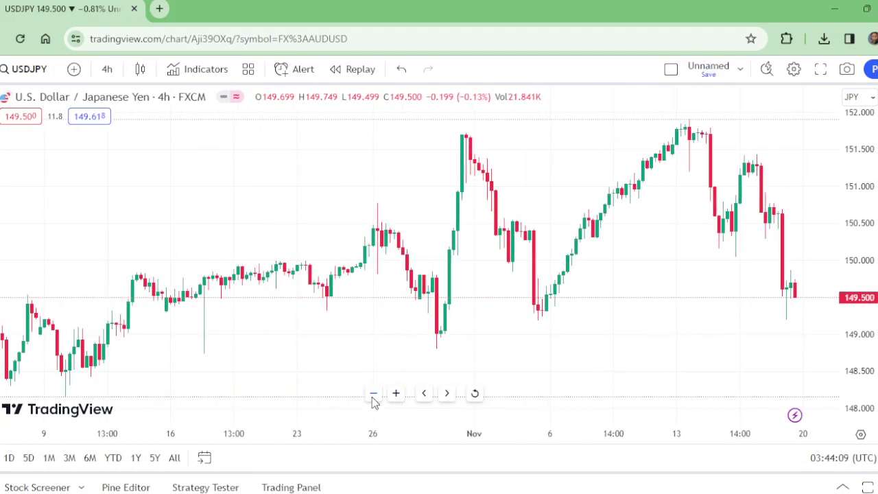
click(373, 395)
click(373, 394)
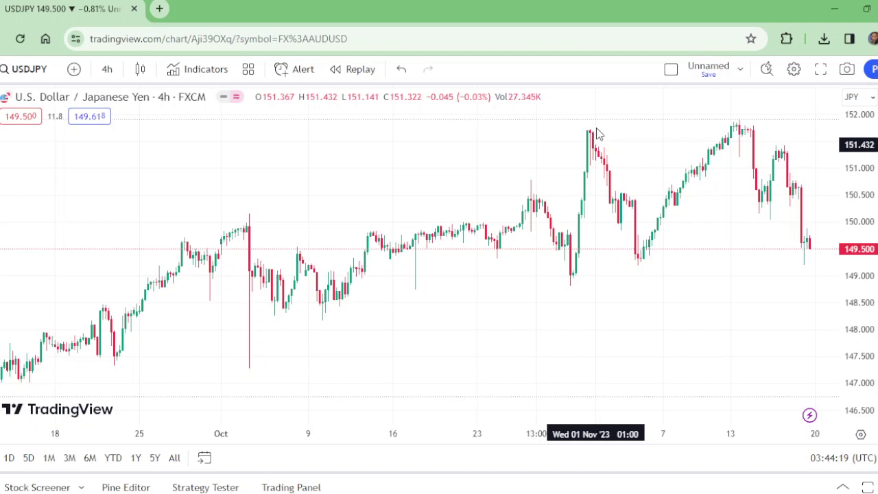
Step: Switch to 1-hour candles and zoom out back to late September
click(107, 72)
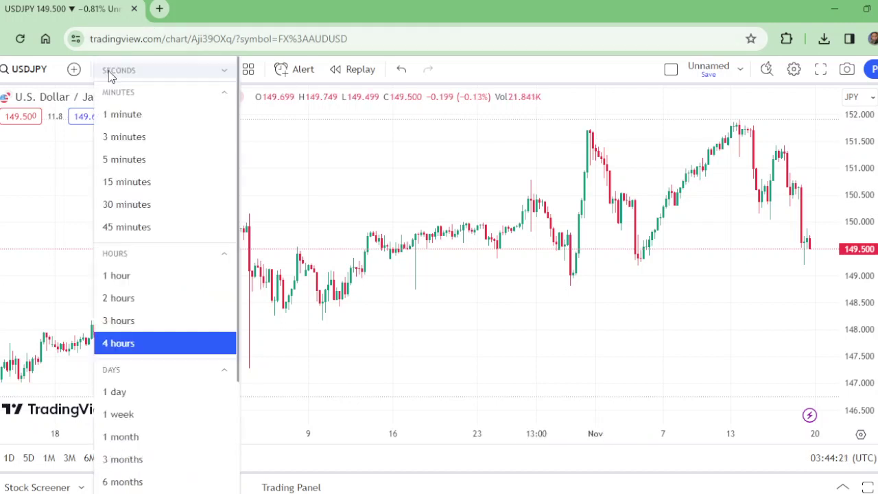
click(130, 276)
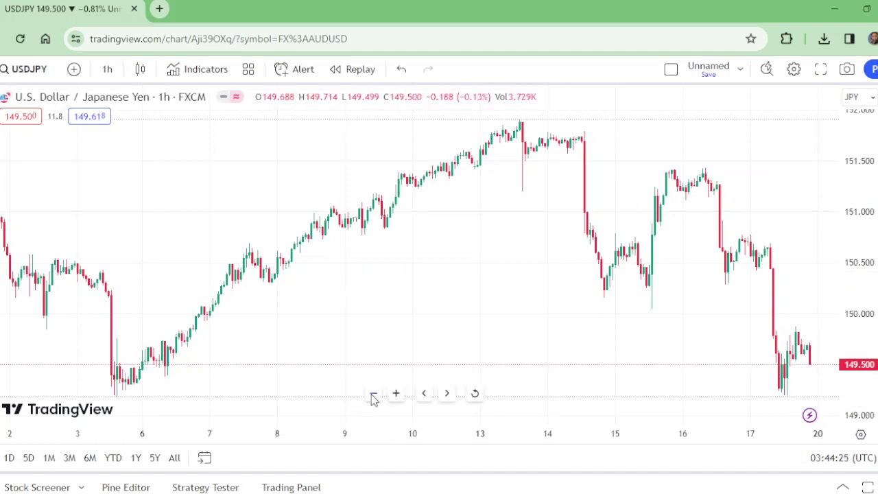
click(374, 394)
click(374, 394)
click(374, 394)
click(374, 394)
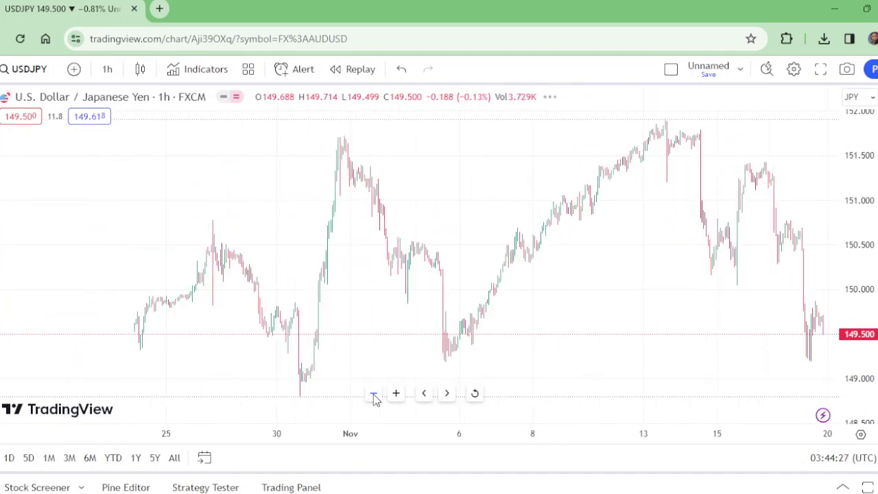
click(374, 394)
click(373, 395)
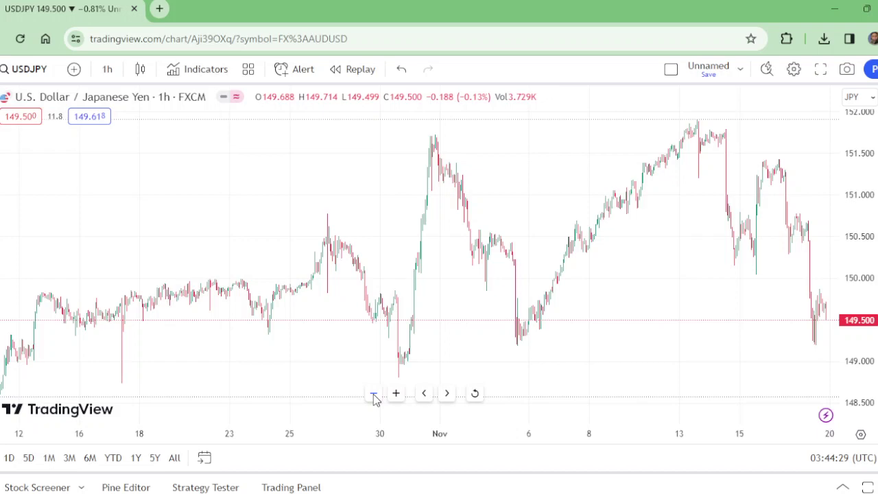
click(374, 394)
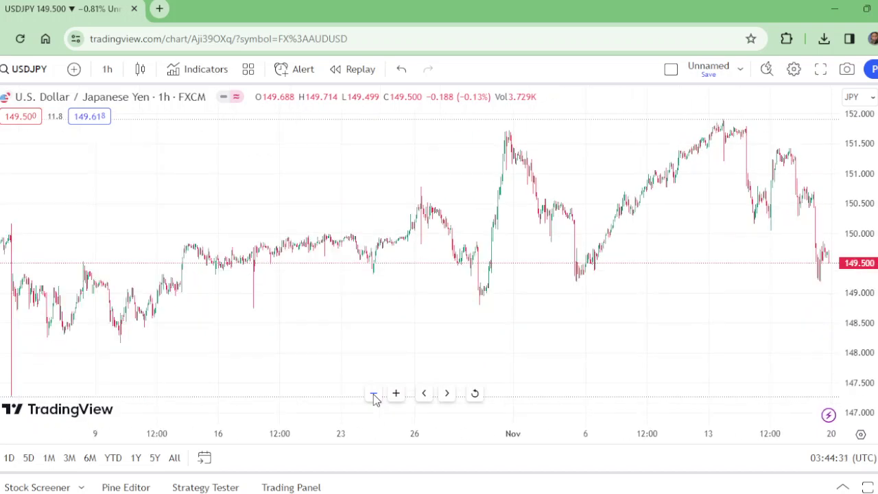
click(374, 394)
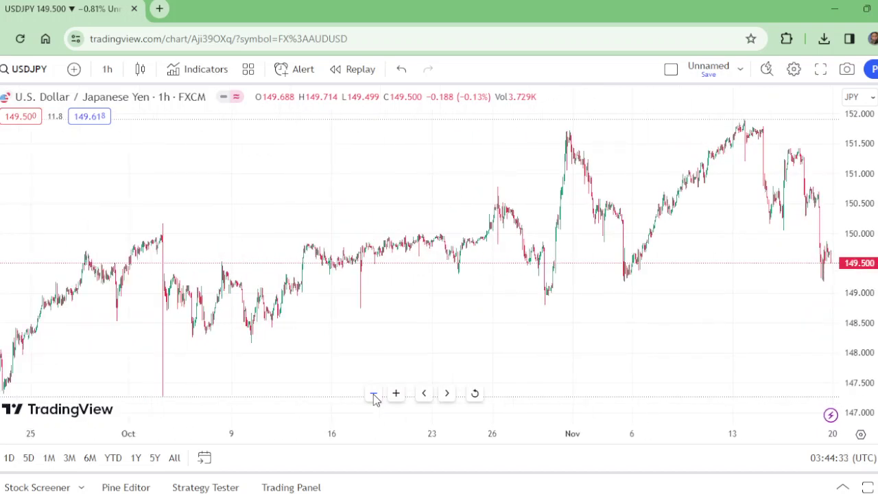
Step: Switch to 15-minute candles and zoom in to about Nov 14–17
click(108, 71)
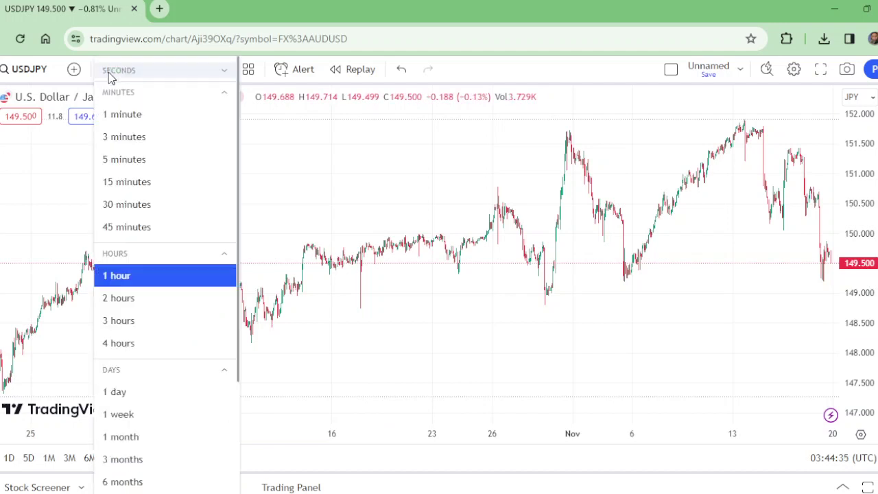
click(127, 182)
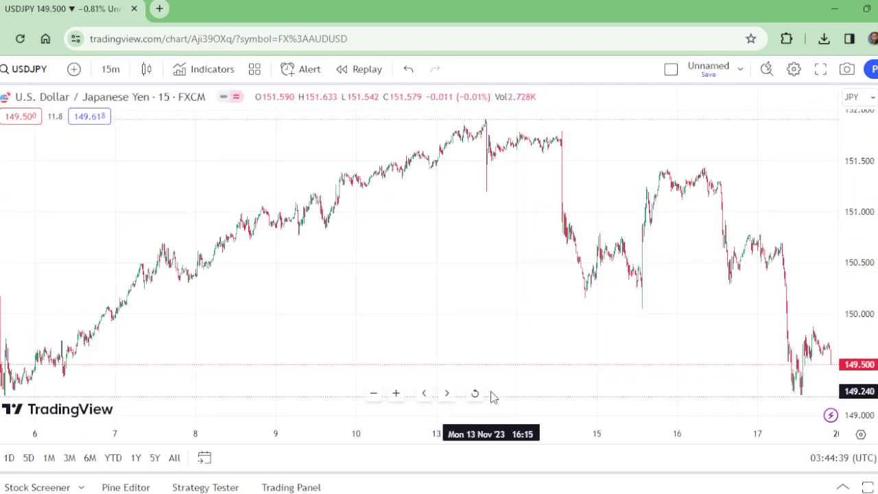
click(396, 392)
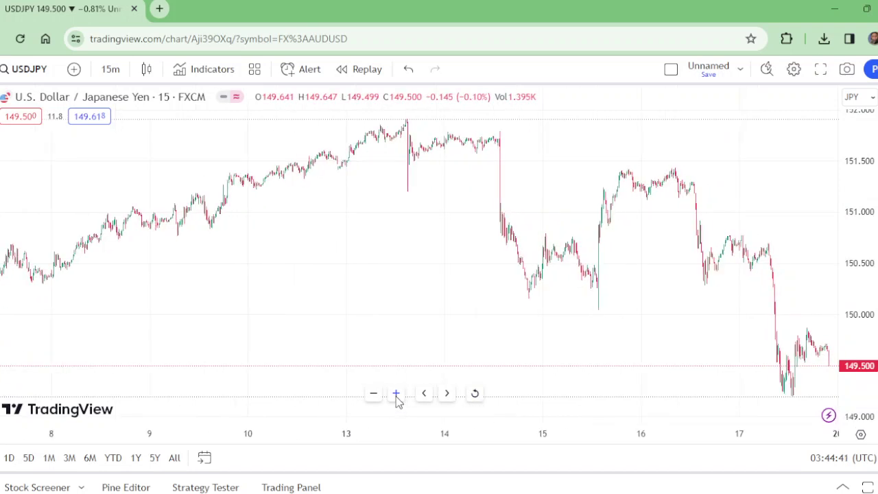
click(395, 393)
click(396, 393)
click(395, 393)
click(396, 393)
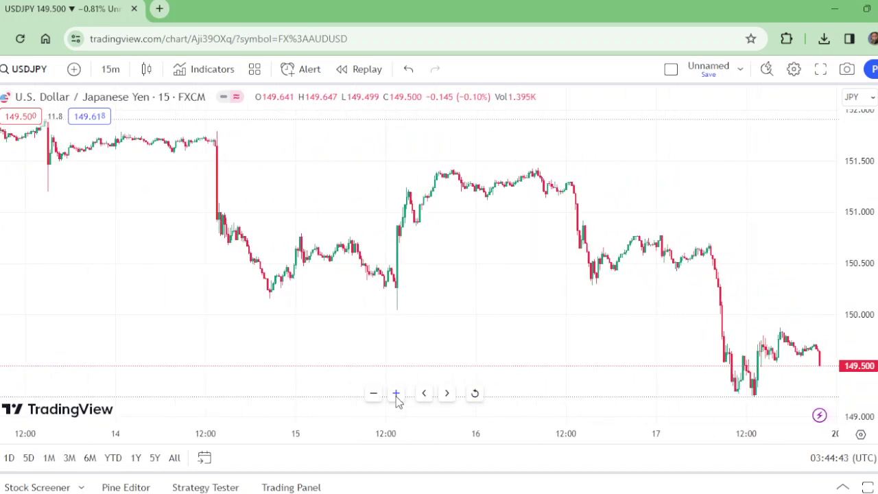
click(395, 393)
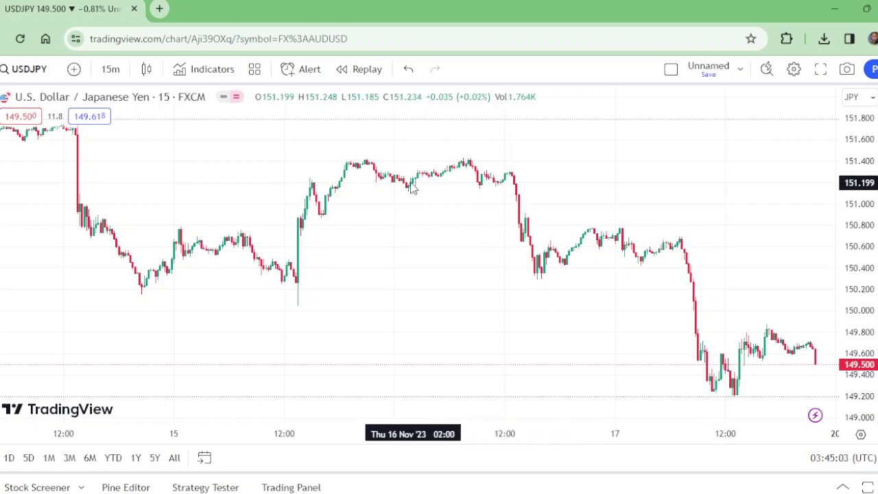
Step: Switch the chart to 1-day candles and reset the chart view
click(111, 70)
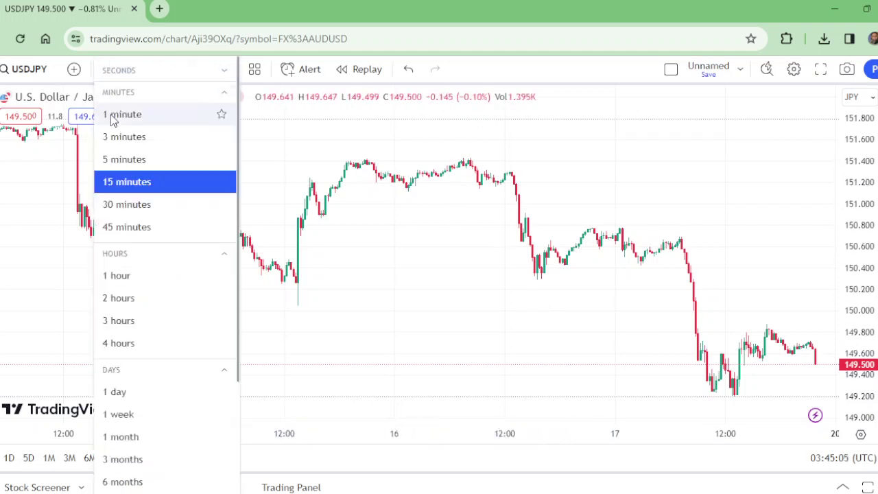
click(117, 391)
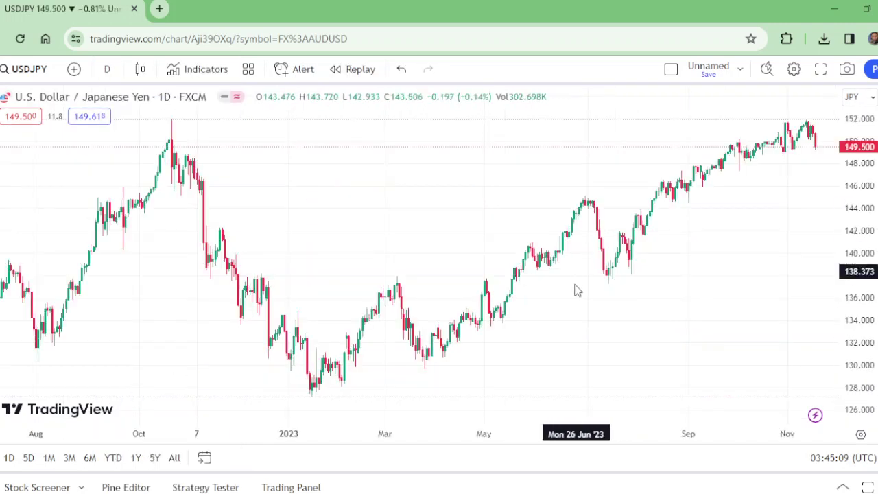
mouse_move(511, 411)
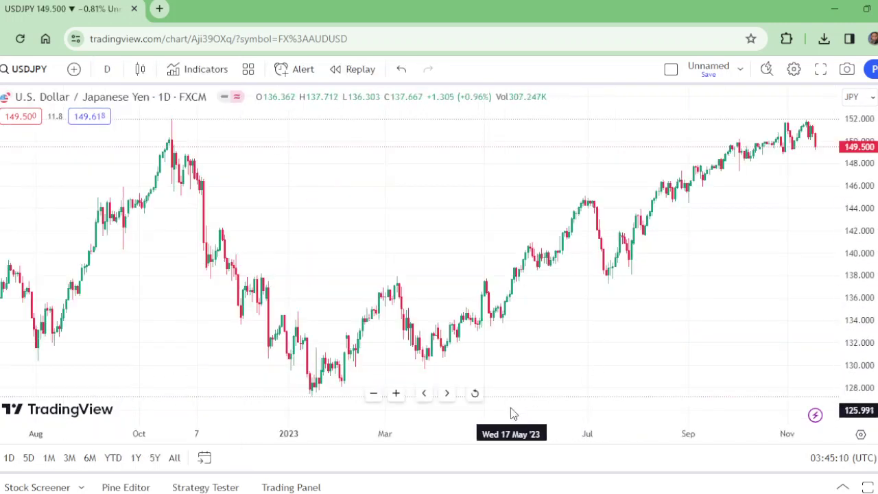
click(476, 394)
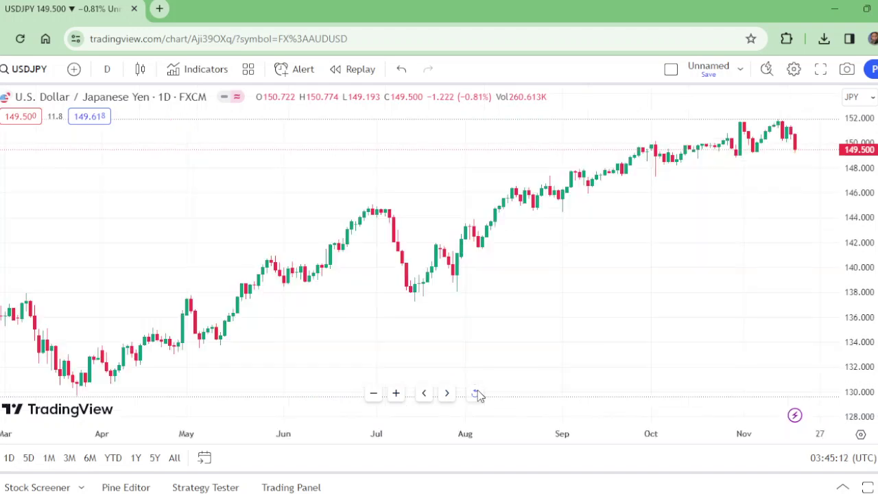
Step: Zoom the daily chart in to show September through November
click(395, 394)
click(395, 394)
click(395, 394)
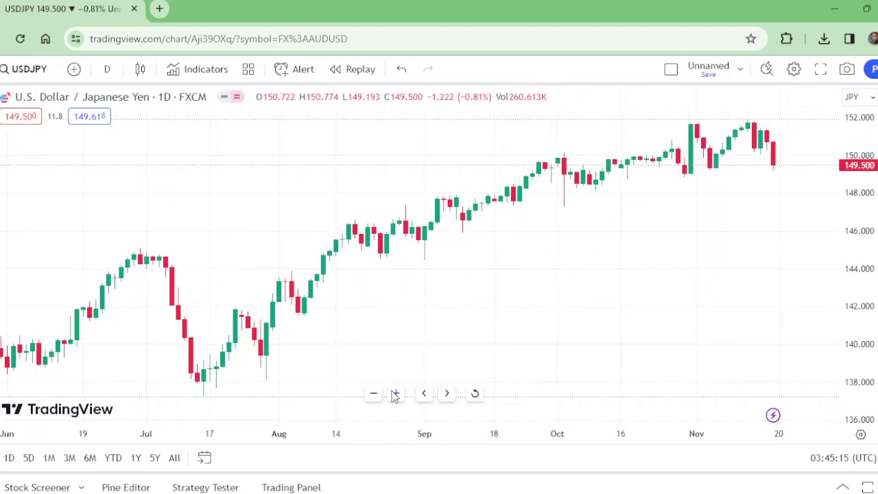
click(395, 394)
click(395, 393)
click(395, 394)
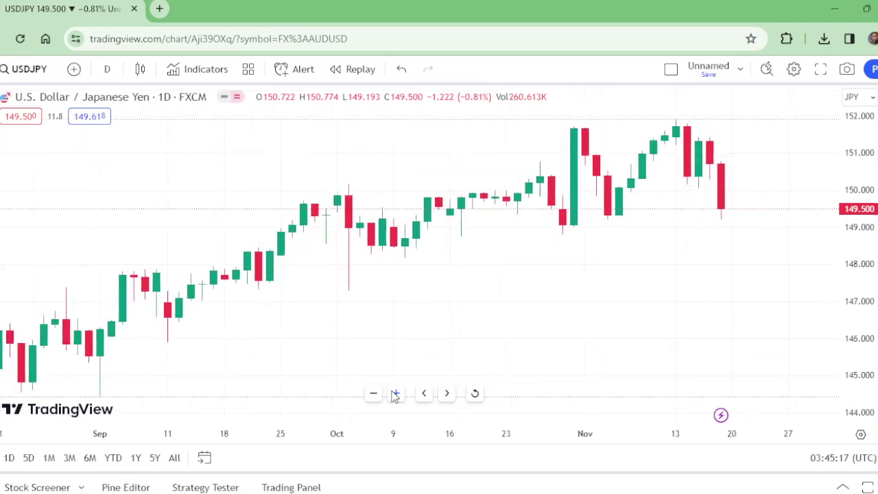
click(395, 393)
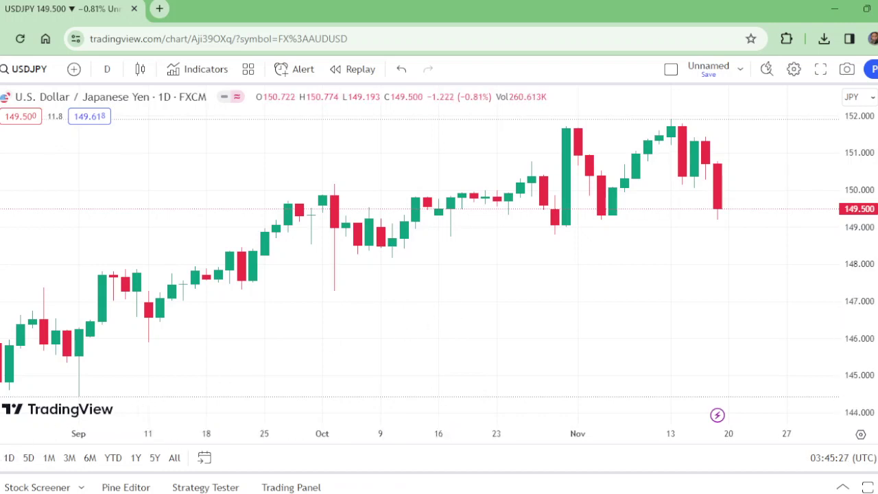
Step: Add labelled lines: SL 150.774, SELL 150.274, TP 149.188, 148.161, 147.320
key(ctrl+alt+h)
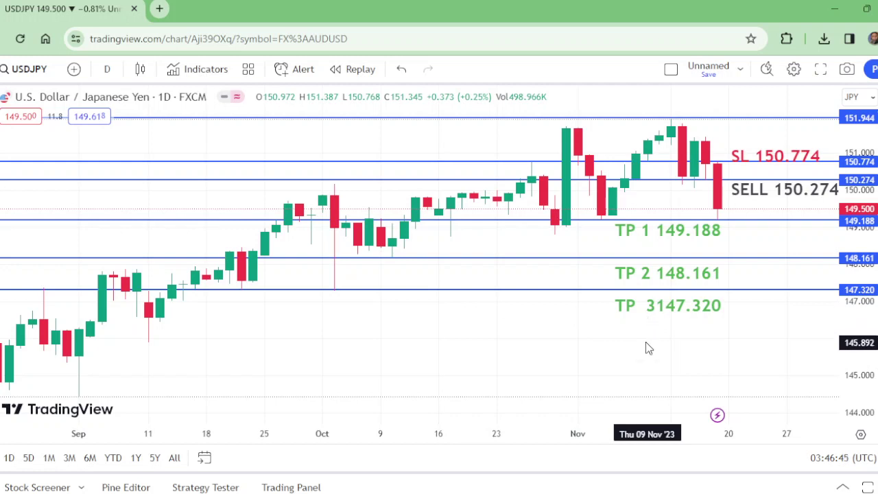
click(656, 312)
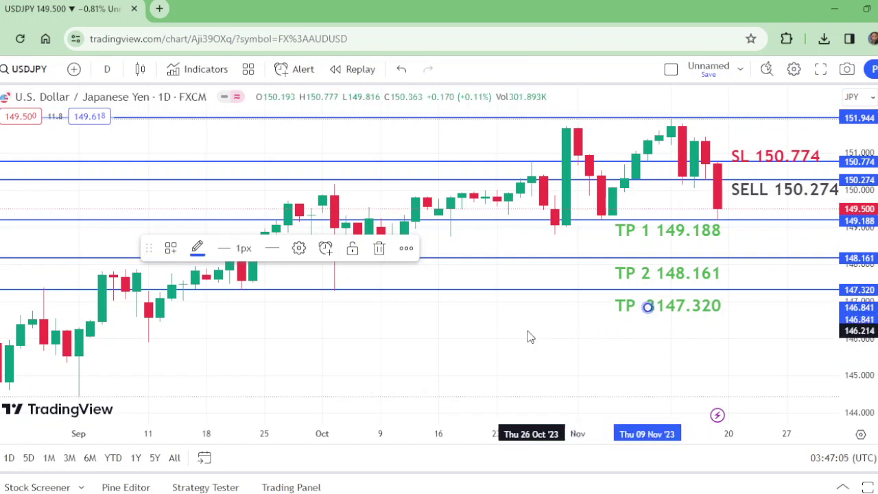
click(472, 336)
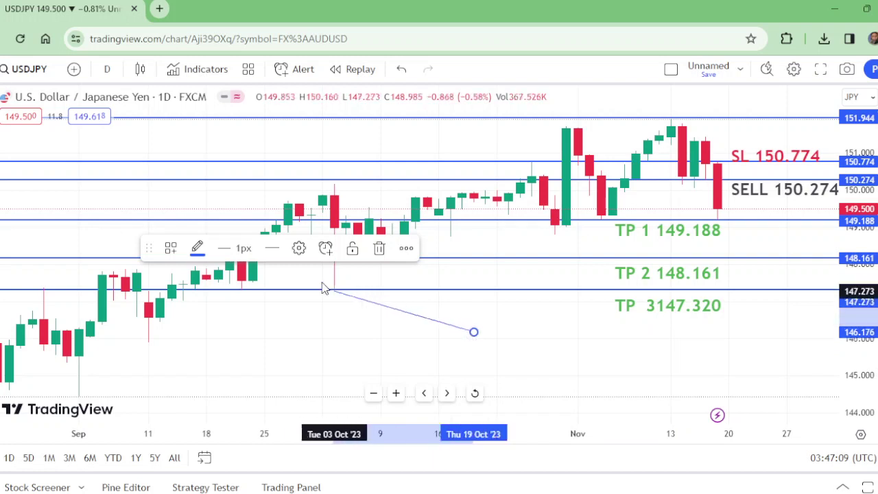
click(378, 248)
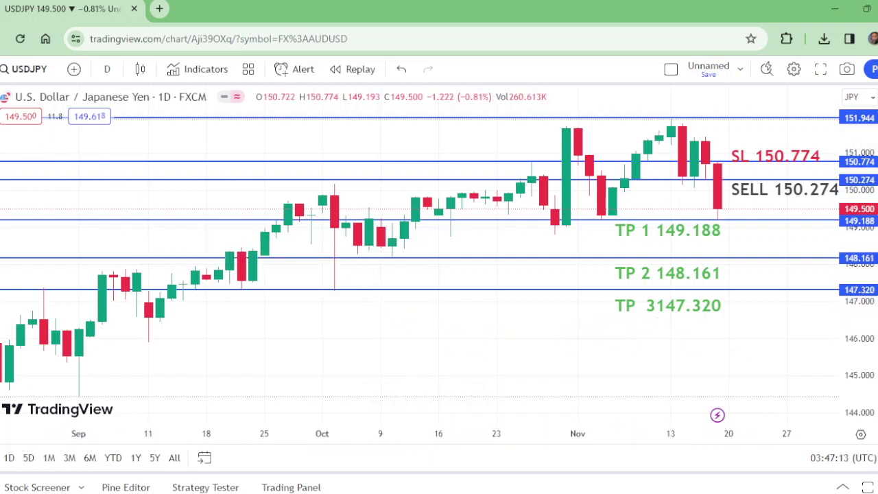
Step: Fix the spacing in the third take-profit label's text so it reads 'TP 3 147.320'
double_click(664, 307)
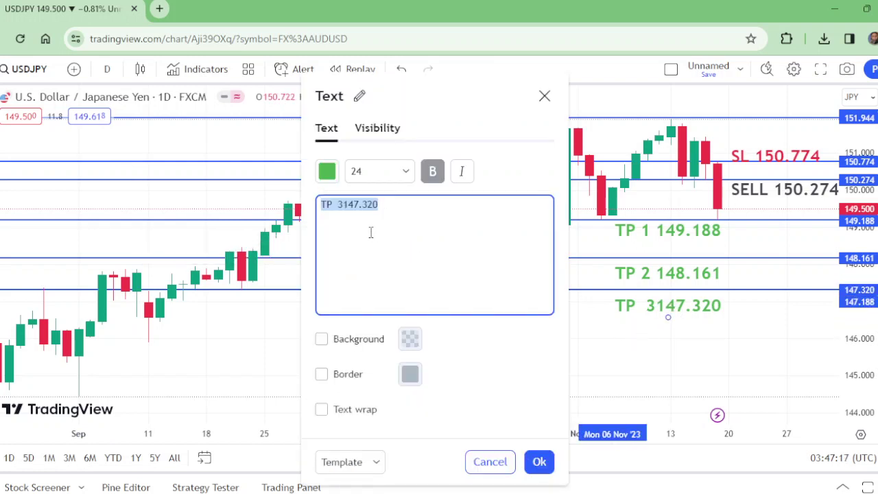
click(343, 203)
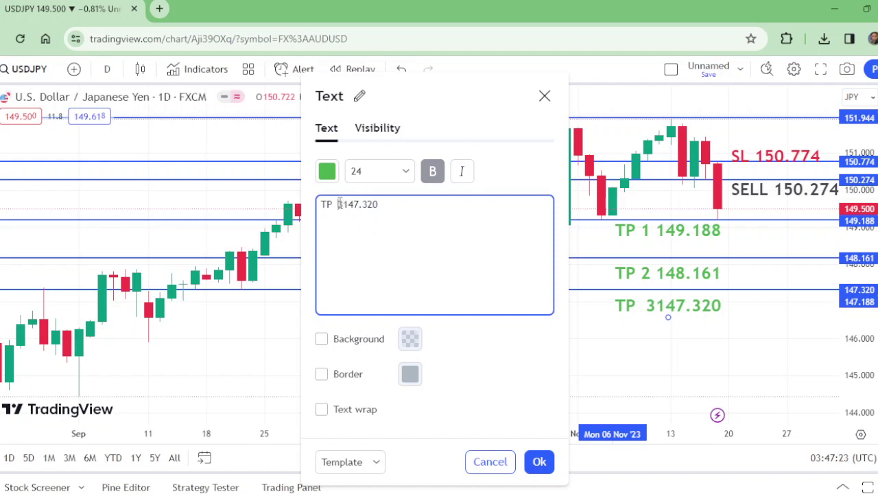
key(BackSpace)
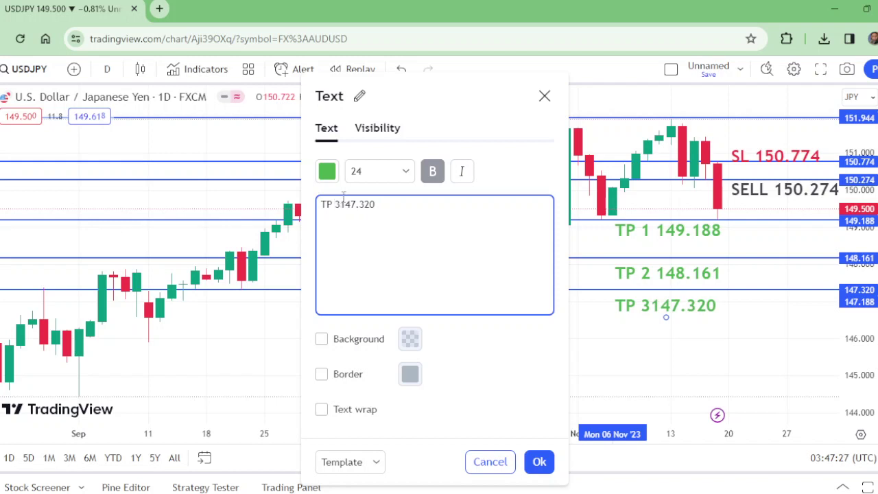
click(341, 206)
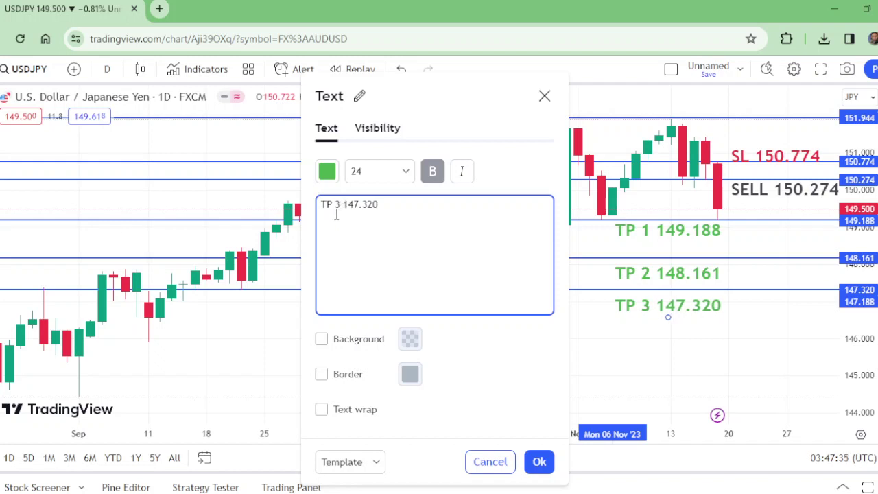
click(539, 462)
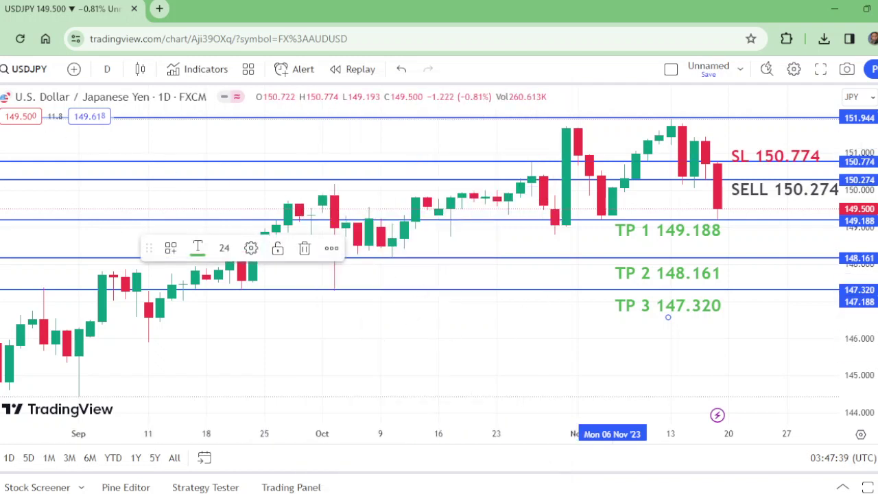
click(471, 364)
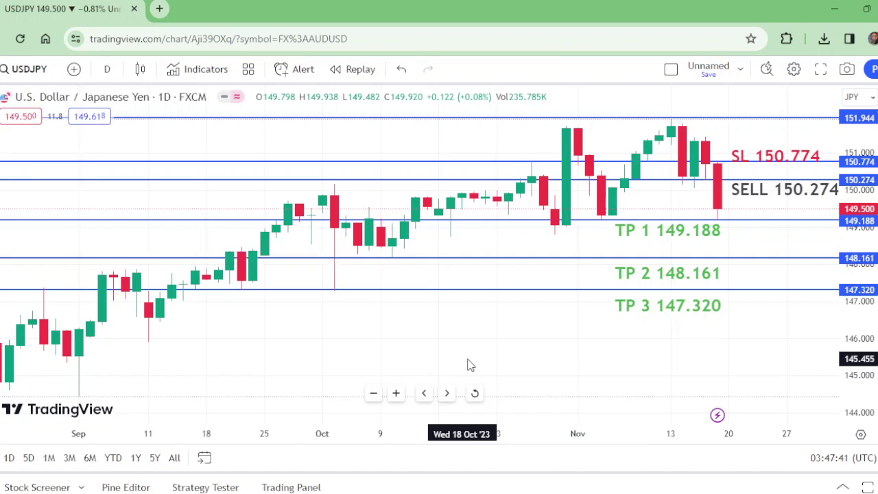